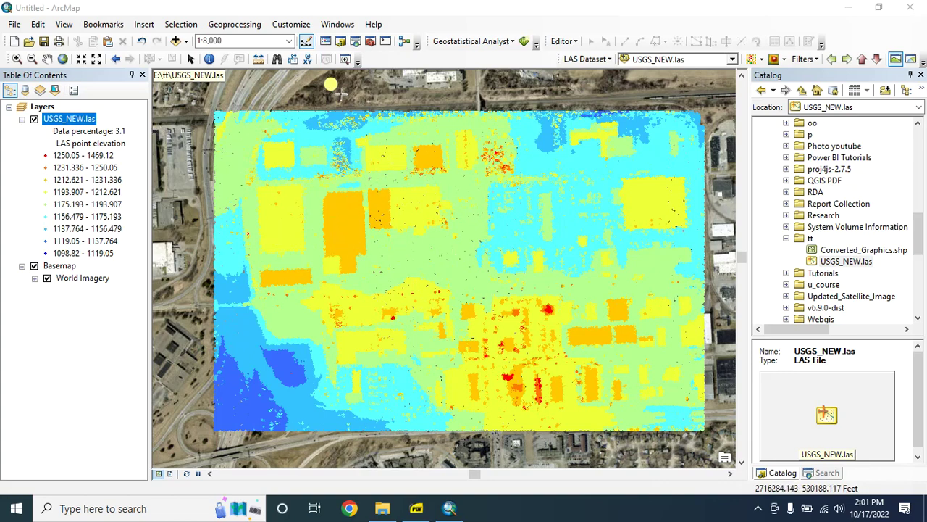
- Switch off the USGS_NEW.las layer so only the World Imagery basemap shows
{"action": "left_click", "coordinate": [38, 124]}
{"action": "left_click", "coordinate": [34, 120]}
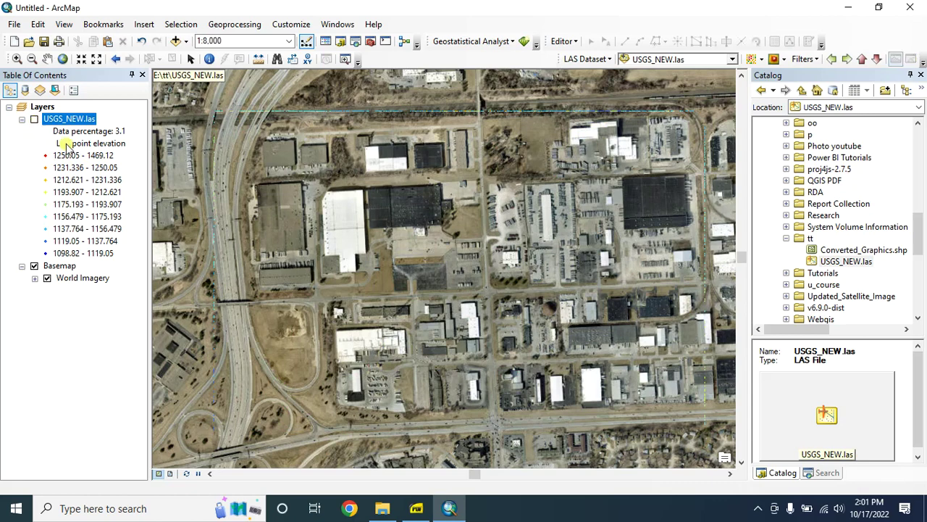
{"action": "double_click", "coordinate": [846, 262]}
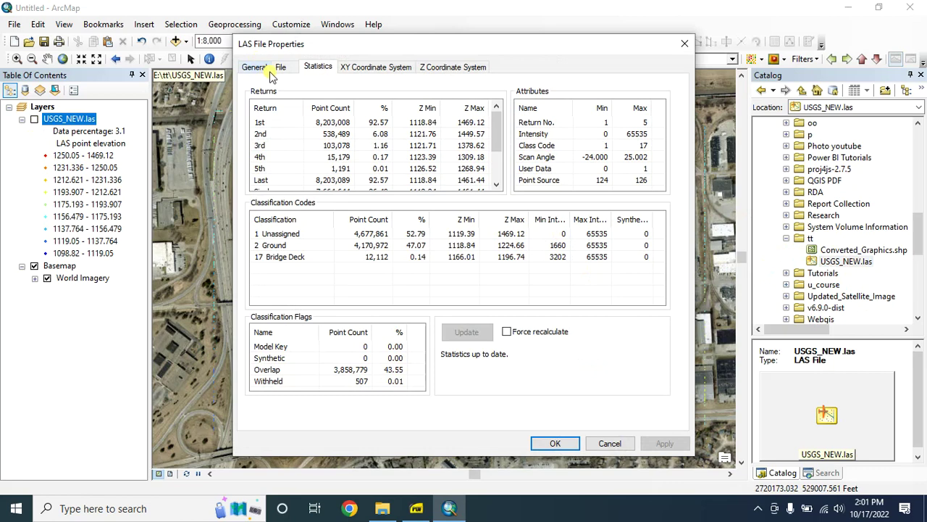
{"action": "left_click", "coordinate": [255, 67]}
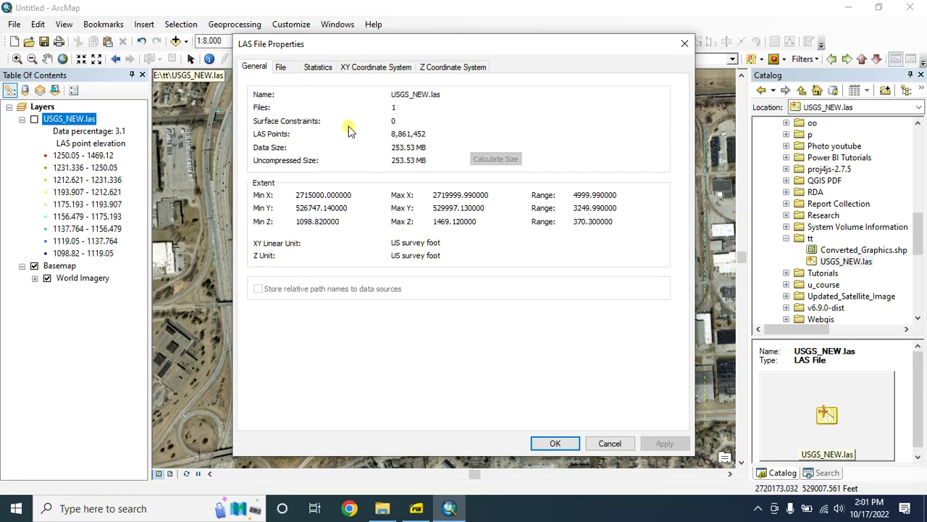
{"action": "left_click", "coordinate": [352, 67]}
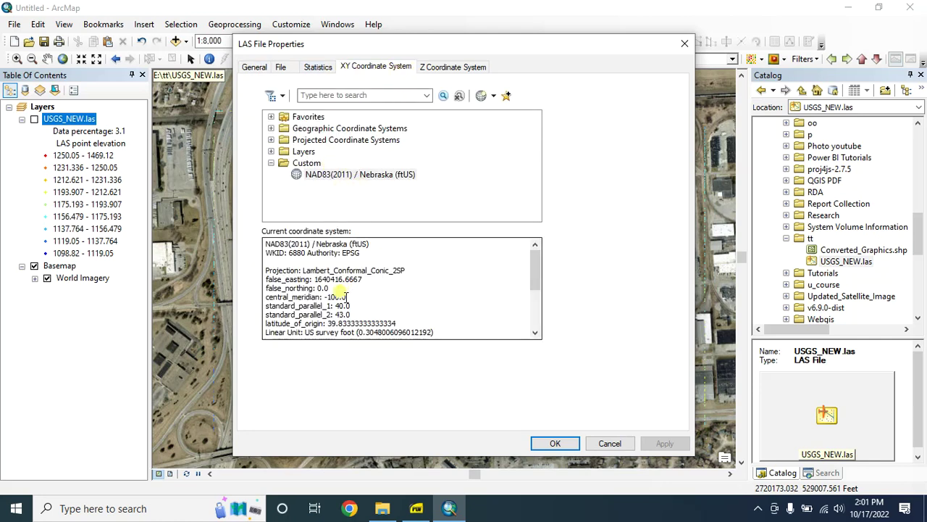
{"action": "left_click", "coordinate": [317, 67]}
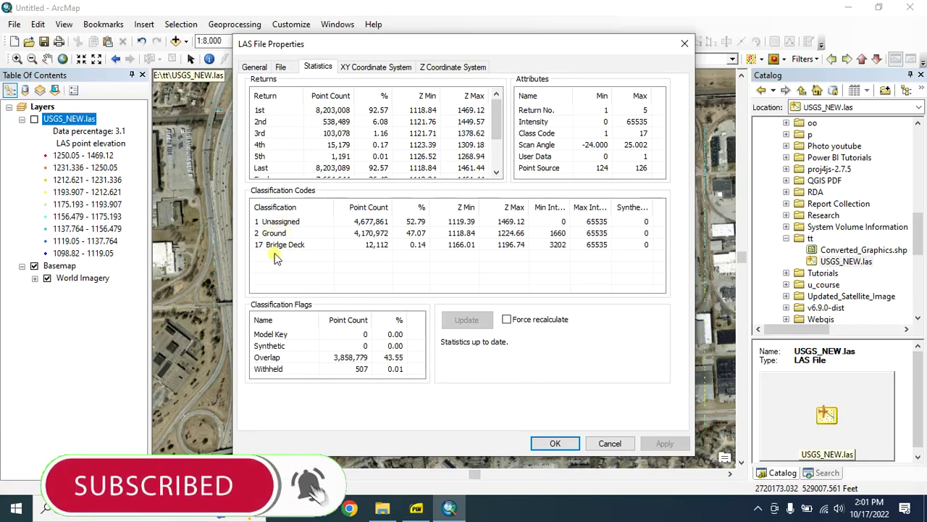
{"action": "left_click", "coordinate": [684, 44]}
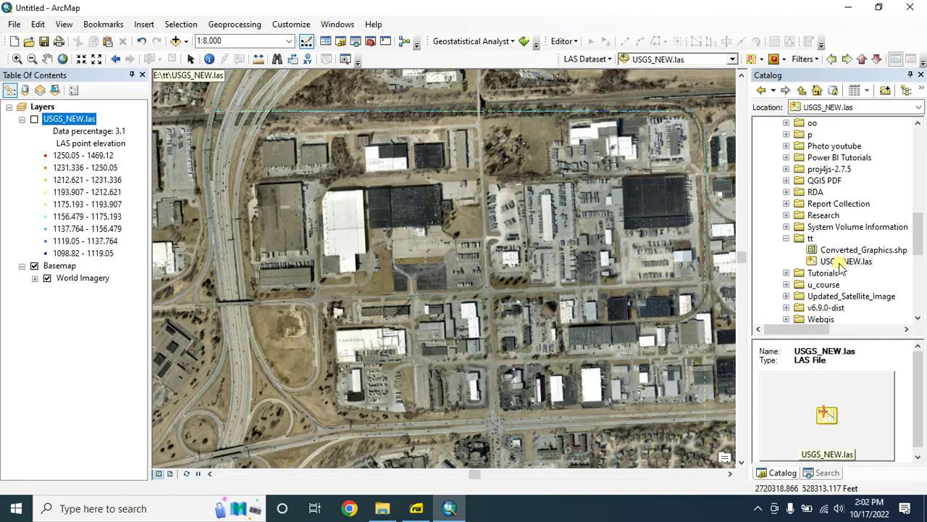
- Copy USGS_NEW.las into the tt folder and refresh it to reveal USGS_NEWCopy.las
{"action": "right_click", "coordinate": [841, 266]}
{"action": "left_click", "coordinate": [851, 271]}
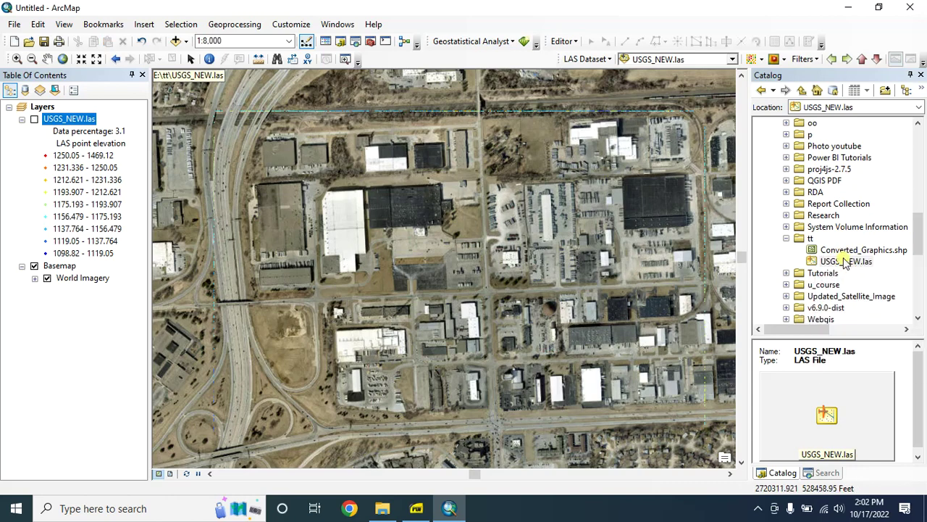
{"action": "right_click", "coordinate": [811, 239]}
{"action": "left_click", "coordinate": [841, 260]}
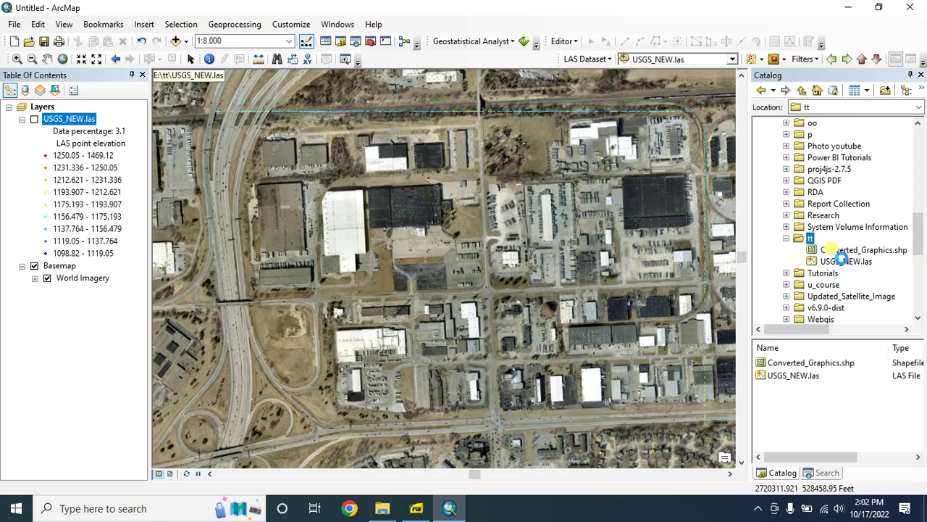
{"action": "right_click", "coordinate": [814, 242]}
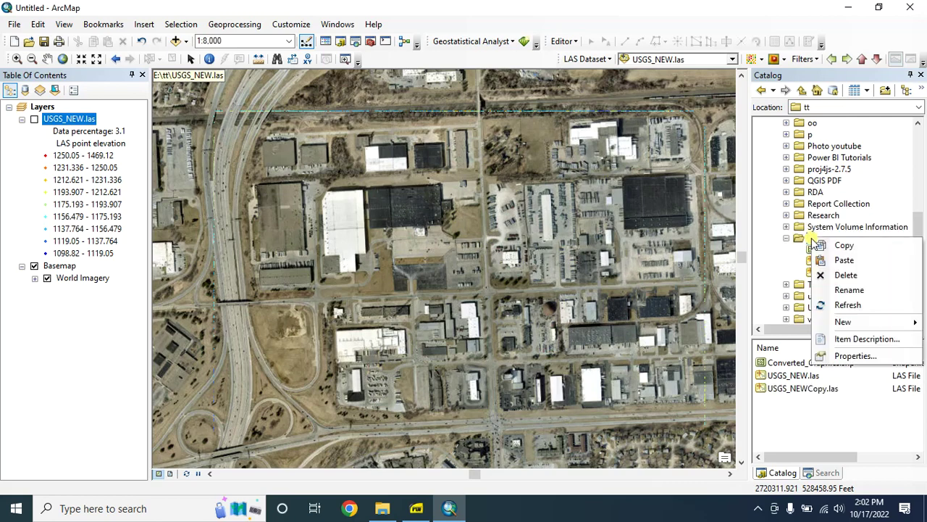
{"action": "left_click", "coordinate": [845, 261]}
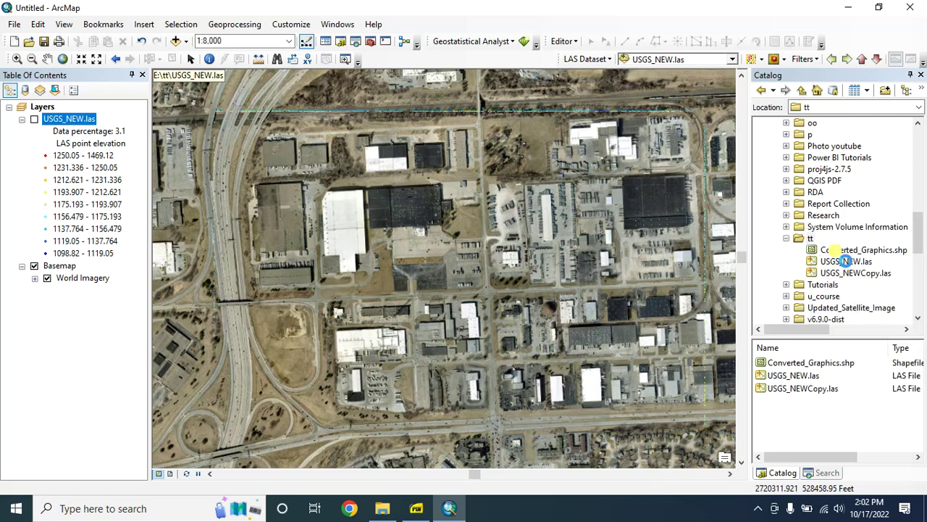
{"action": "left_click", "coordinate": [863, 274]}
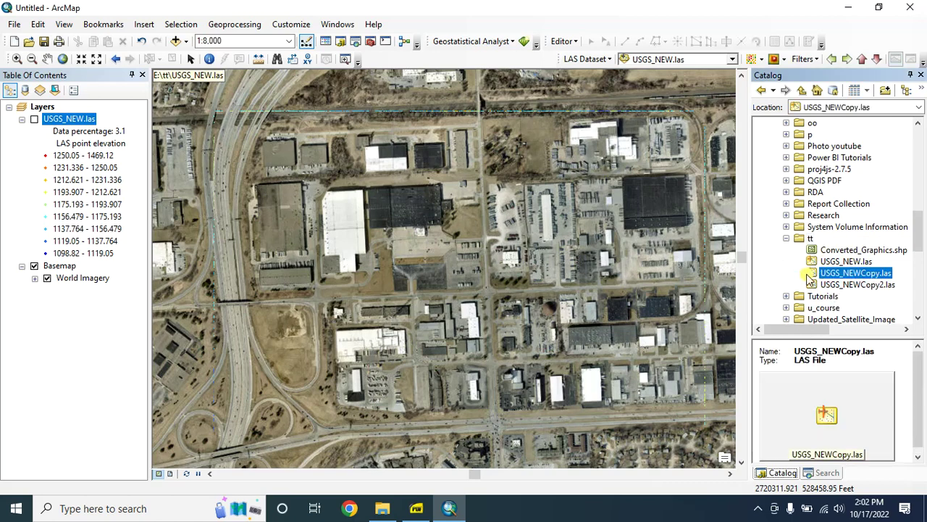
- Replace the USGS_NEW.las map layer with USGS_NEWCopy.las
{"action": "right_click", "coordinate": [78, 120]}
{"action": "left_click", "coordinate": [96, 142]}
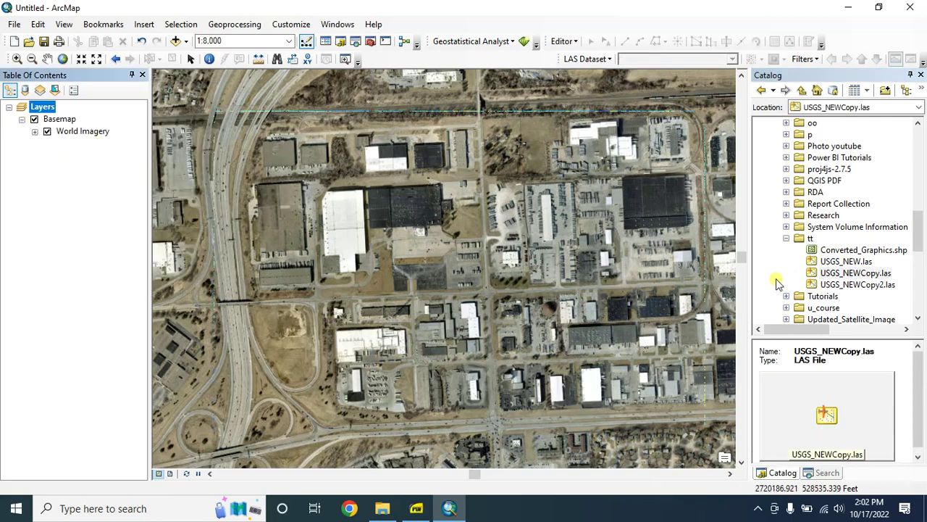
{"action": "left_click", "coordinate": [843, 275]}
{"action": "left_click_drag", "start_coordinate": [847, 277], "coordinate": [53, 131]}
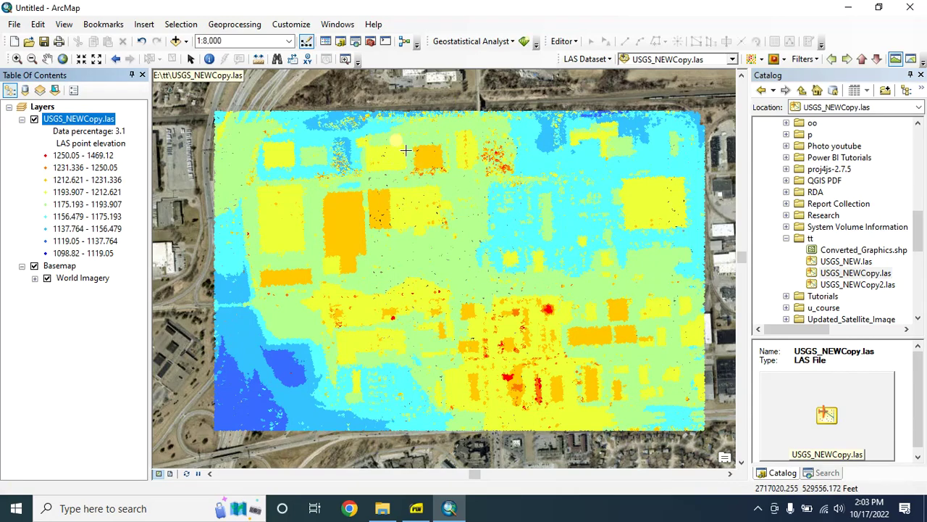
- Open the USGS_NEWCopy.las layer properties and close them without changes
{"action": "right_click", "coordinate": [81, 118]}
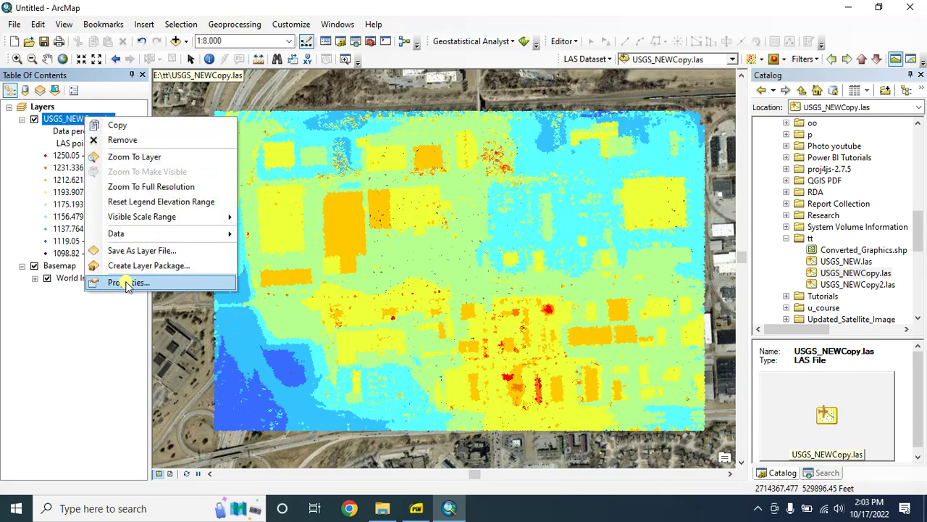
{"action": "left_click", "coordinate": [197, 222]}
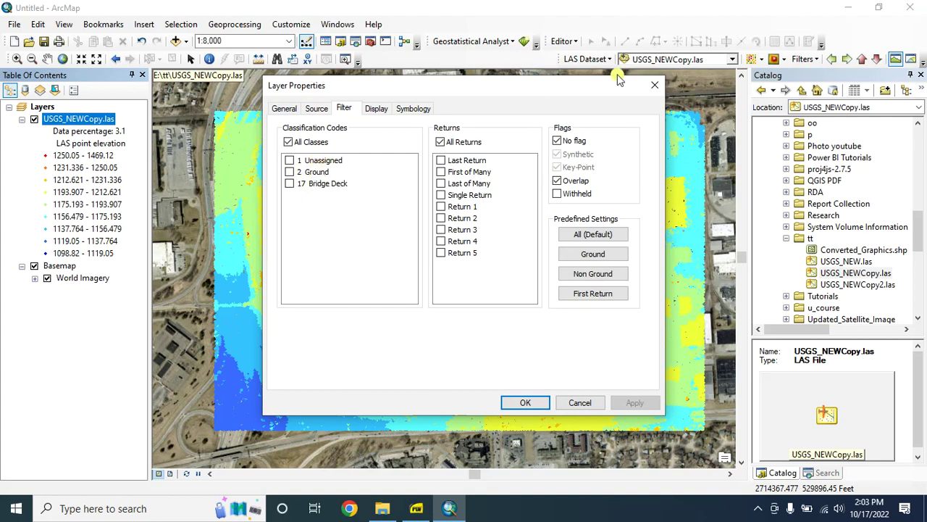
{"action": "left_click", "coordinate": [655, 85]}
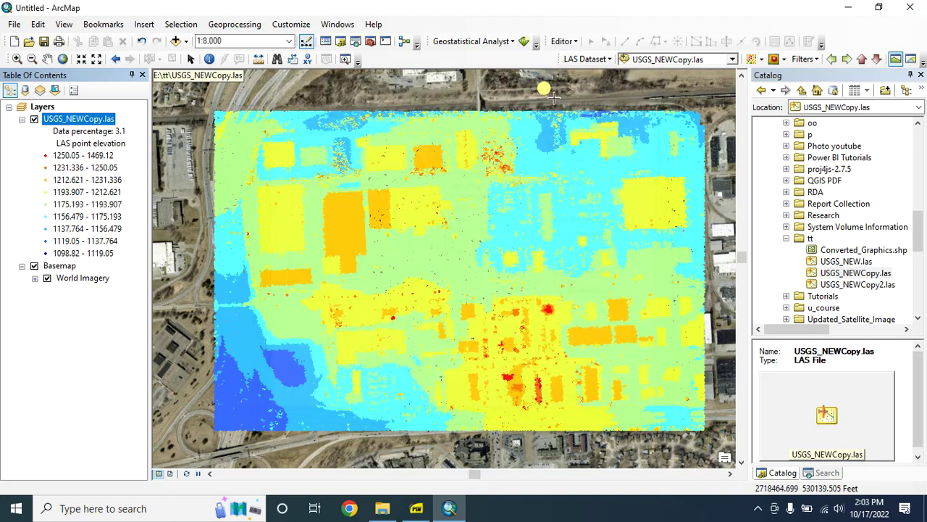
- Search the tools for 'change las code'
{"action": "left_click", "coordinate": [825, 472]}
{"action": "left_click", "coordinate": [818, 127]}
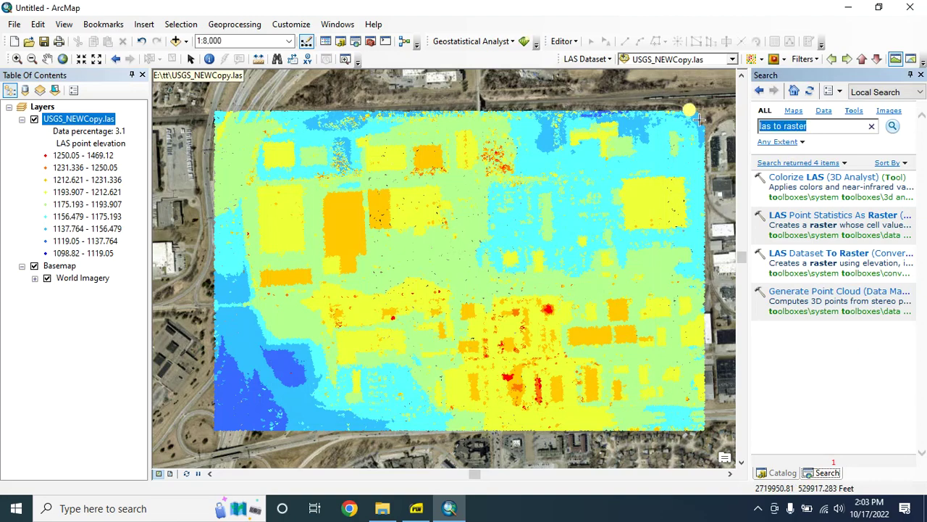
{"action": "type", "text": "change las code"}
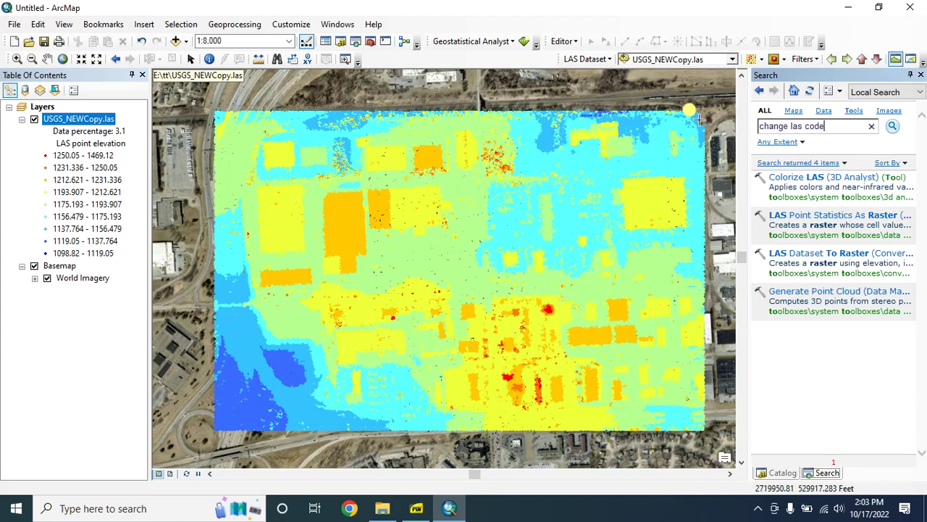
{"action": "key", "text": "Return"}
- Open Change LAS Class Codes and check the layer's existing class codes in its properties
{"action": "left_click", "coordinate": [776, 178]}
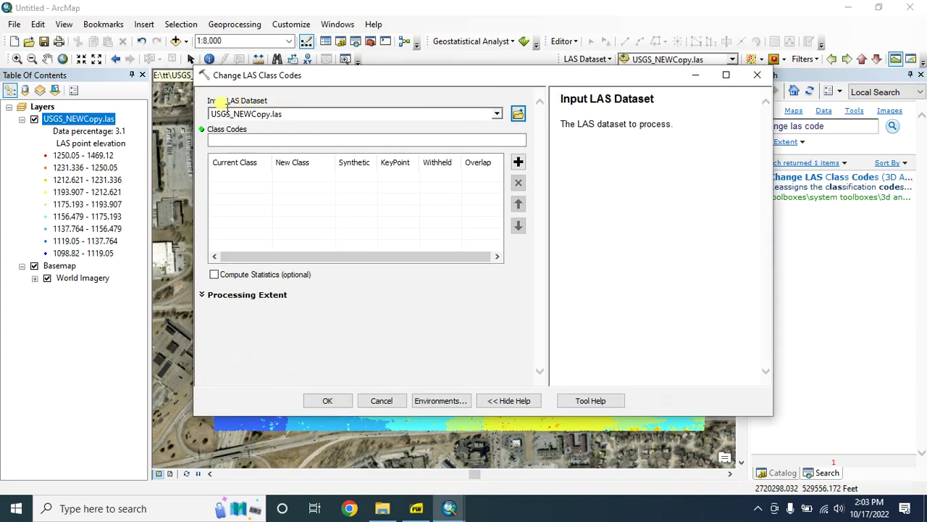
{"action": "left_click", "coordinate": [217, 138]}
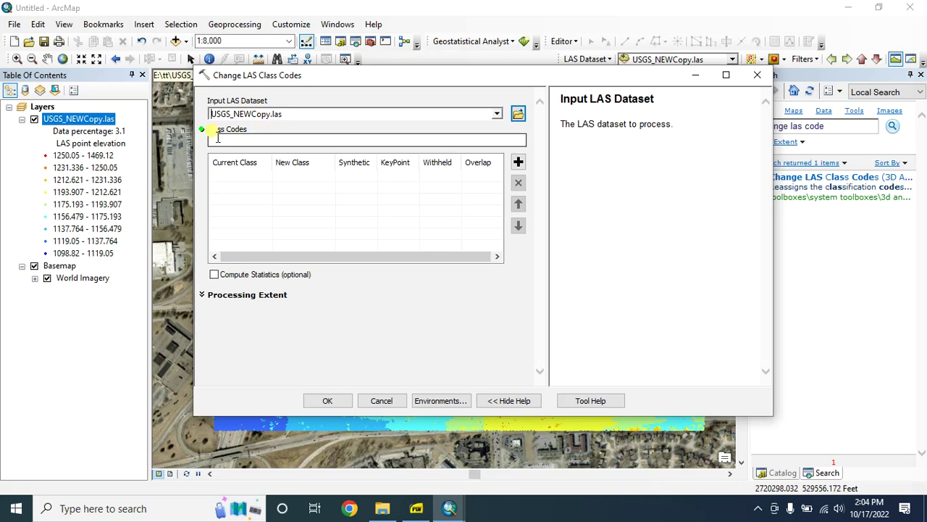
{"action": "right_click", "coordinate": [83, 120]}
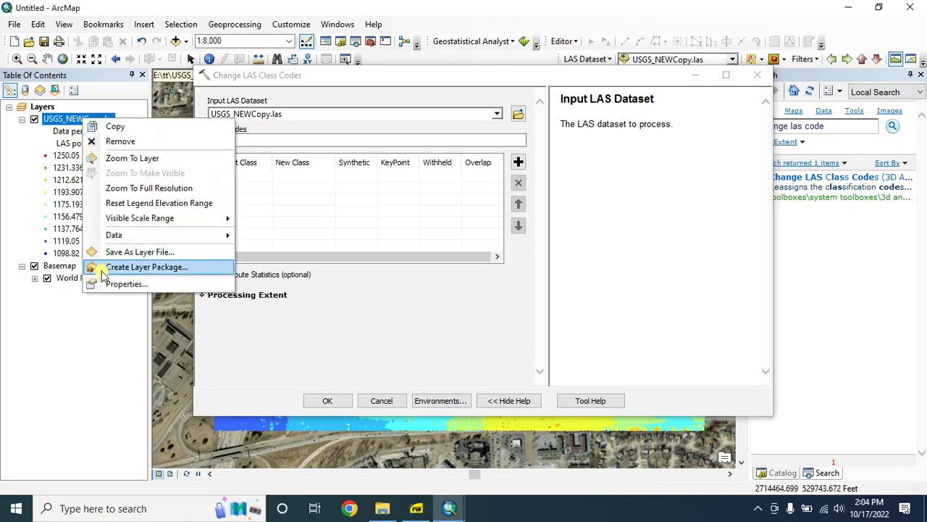
{"action": "left_click", "coordinate": [123, 284]}
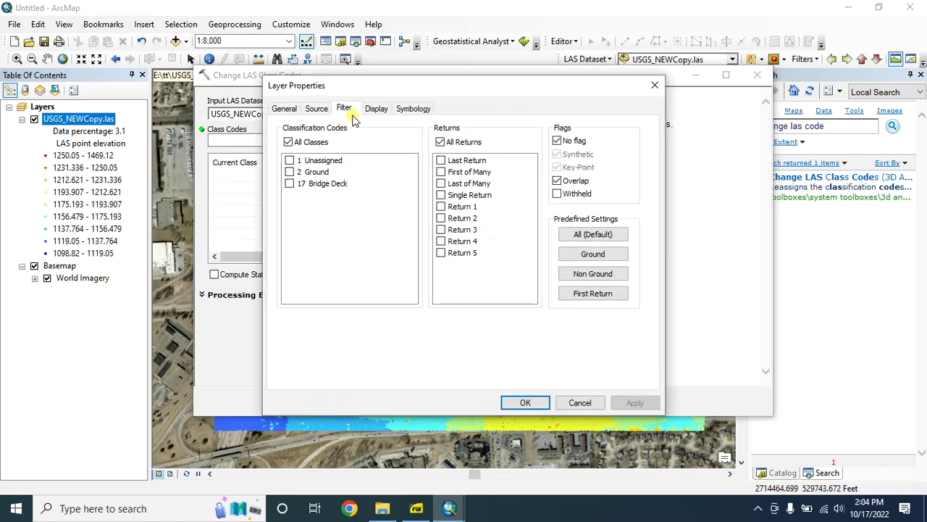
{"action": "left_click_drag", "start_coordinate": [365, 91], "coordinate": [638, 90]}
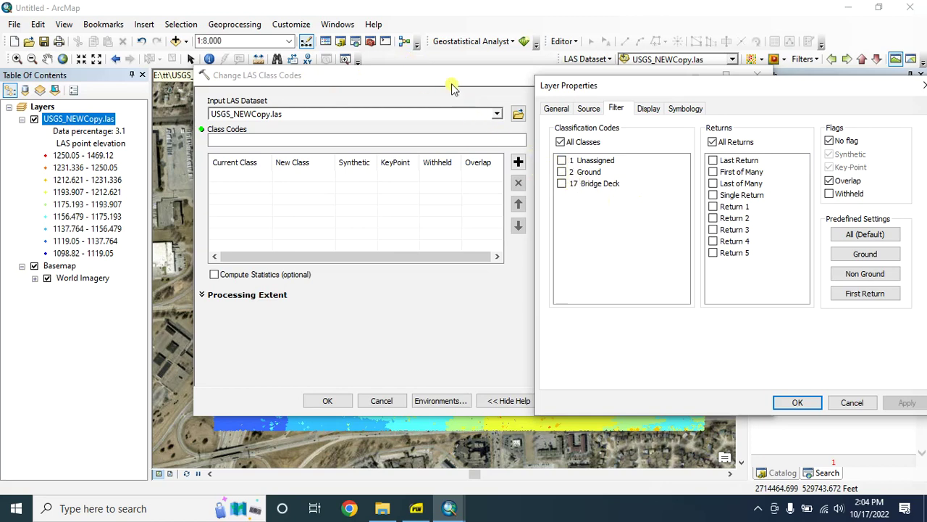
{"action": "key", "text": "Escape"}
{"action": "left_click", "coordinate": [494, 140]}
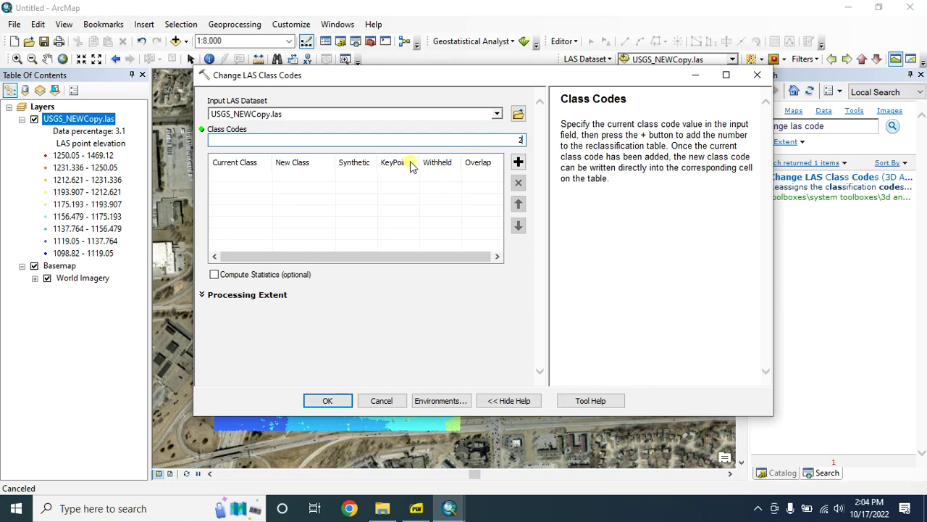
- Reassign classes 2 and 17 to class 1 with Compute Statistics on, and run it
{"action": "left_click", "coordinate": [518, 164]}
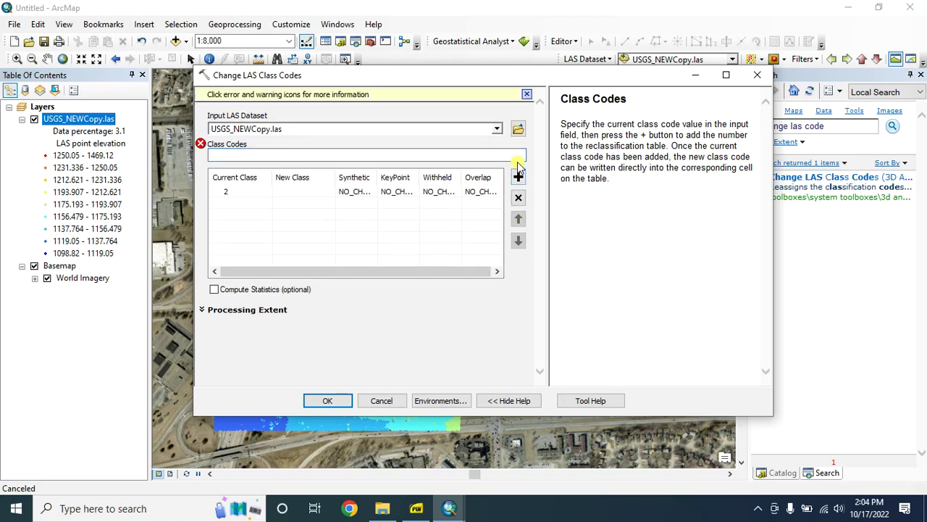
{"action": "left_click", "coordinate": [519, 154]}
{"action": "type", "text": "17"}
{"action": "left_click", "coordinate": [518, 176]}
{"action": "left_click", "coordinate": [302, 191]}
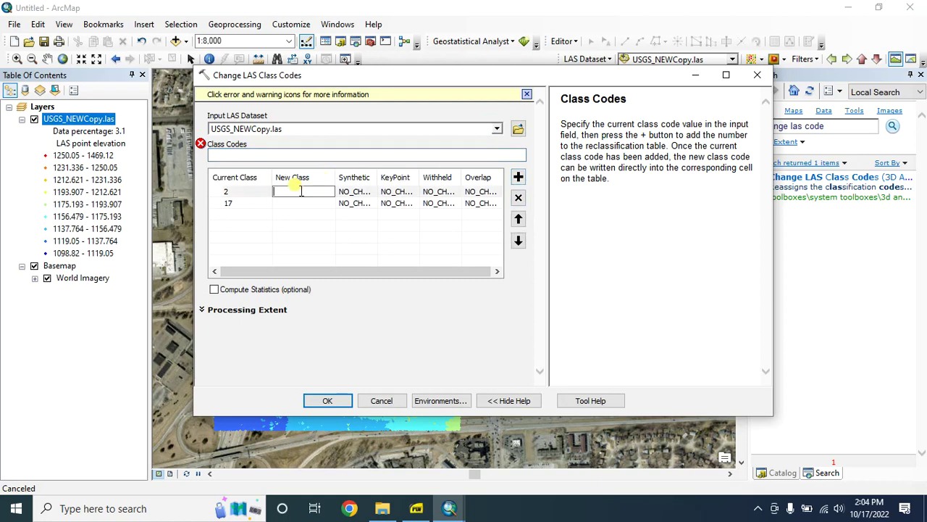
{"action": "type", "text": "1"}
{"action": "left_click", "coordinate": [292, 203]}
{"action": "type", "text": "1"}
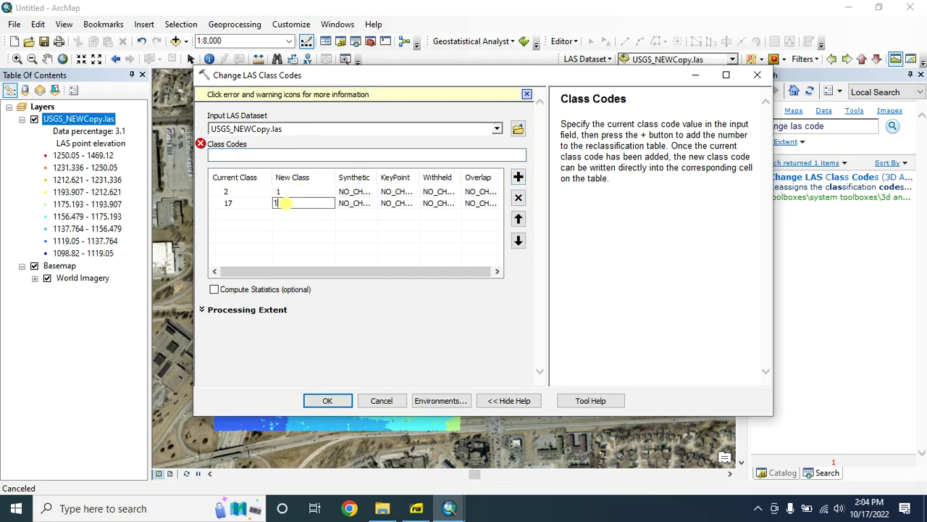
{"action": "left_click", "coordinate": [214, 293]}
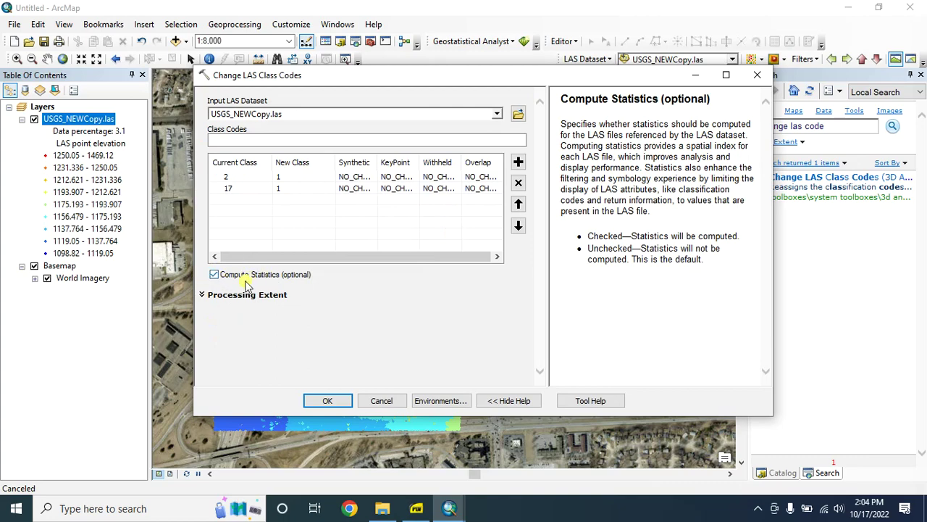
{"action": "left_click", "coordinate": [328, 401]}
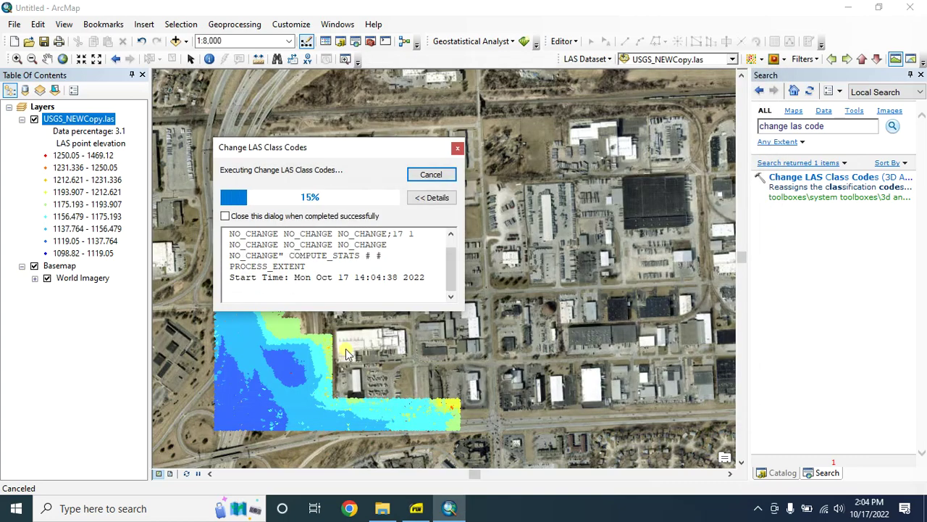
{"action": "left_click", "coordinate": [431, 176]}
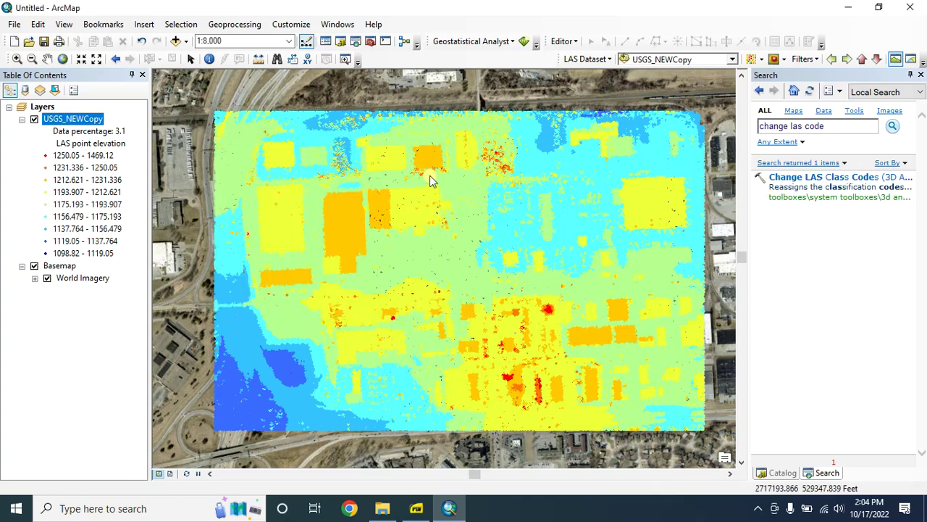
{"action": "right_click", "coordinate": [75, 118]}
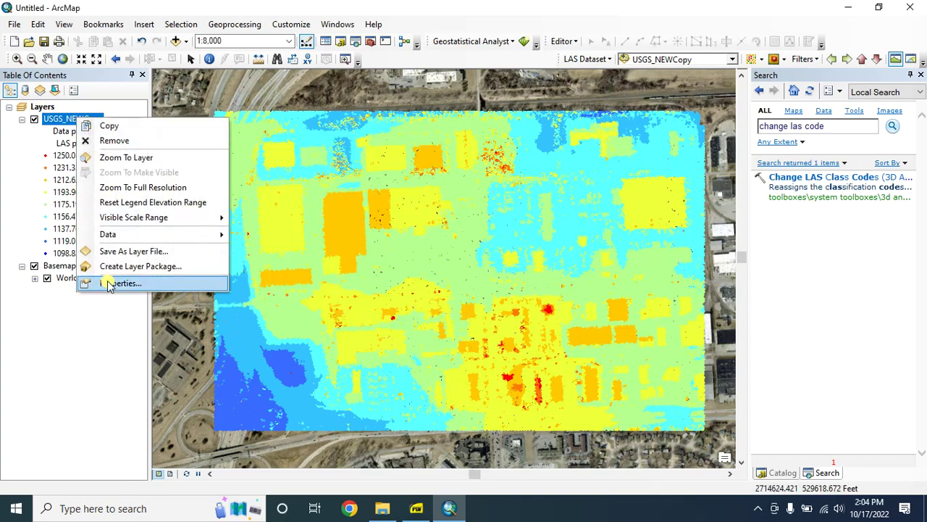
{"action": "left_click", "coordinate": [107, 282]}
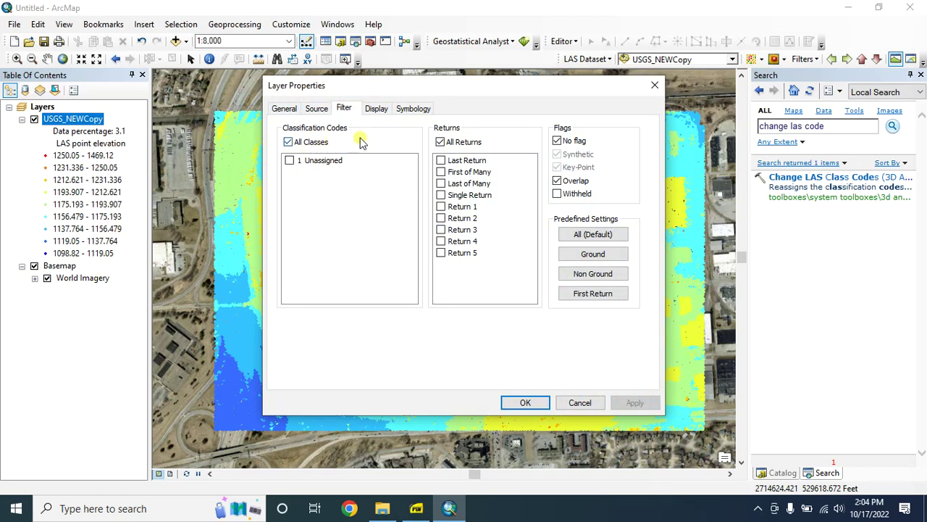
{"action": "left_click_drag", "start_coordinate": [364, 85], "coordinate": [329, 84]}
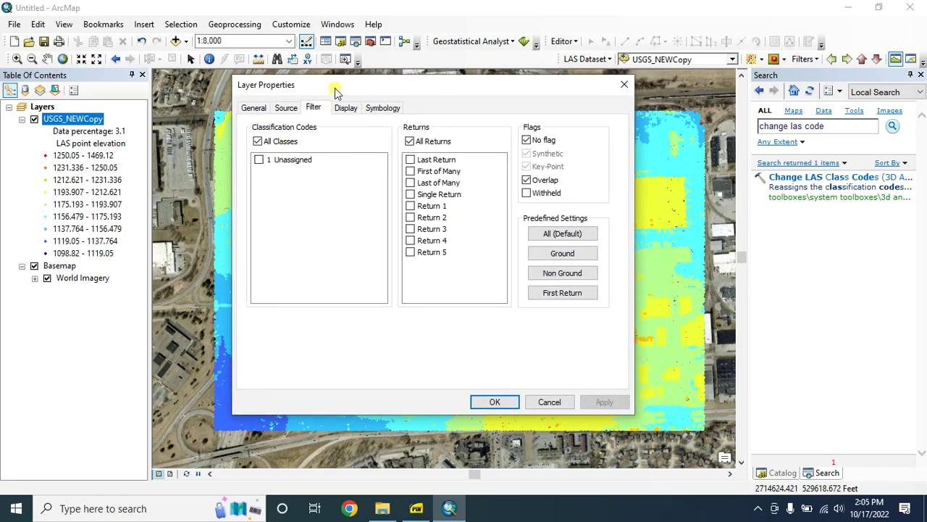
{"action": "left_click", "coordinate": [490, 401]}
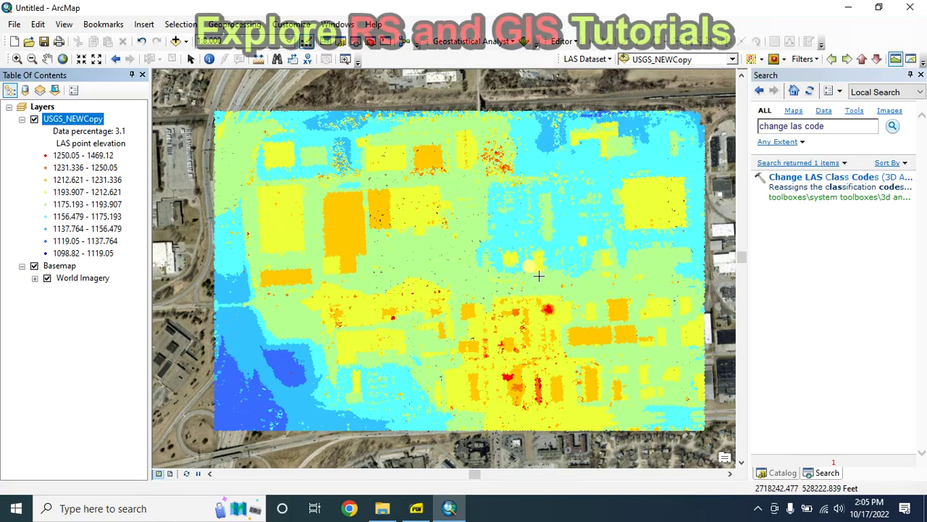
- Search the tools for 'las to ground'
{"action": "left_click", "coordinate": [823, 473]}
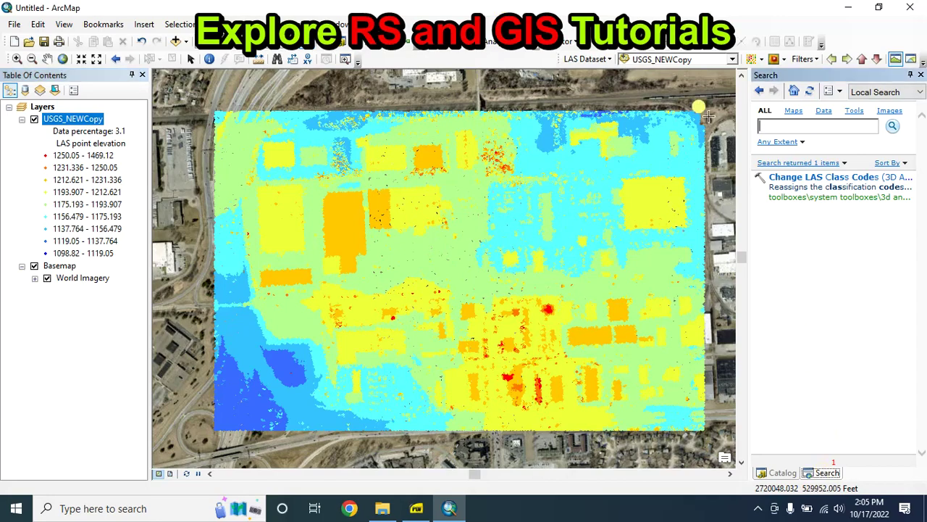
{"action": "type", "text": "las to ground"}
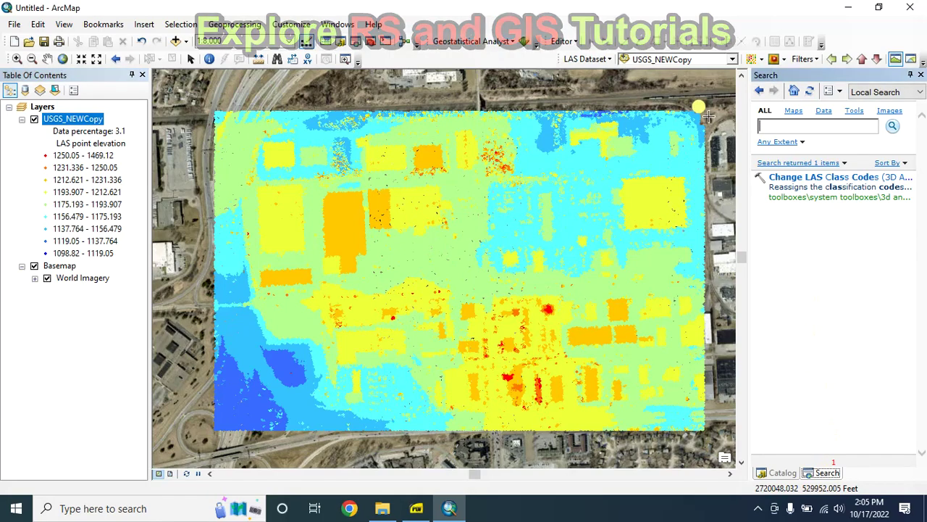
{"action": "key", "text": "Return"}
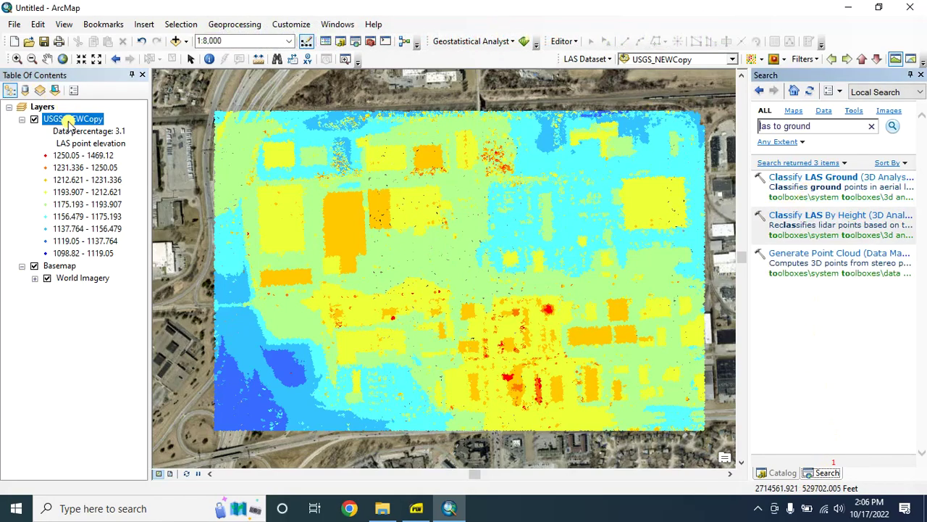
- Uncheck All Classes in the USGS_NEWCopy layer filter while keeping all returns
{"action": "right_click", "coordinate": [70, 121]}
{"action": "left_click", "coordinate": [112, 290]}
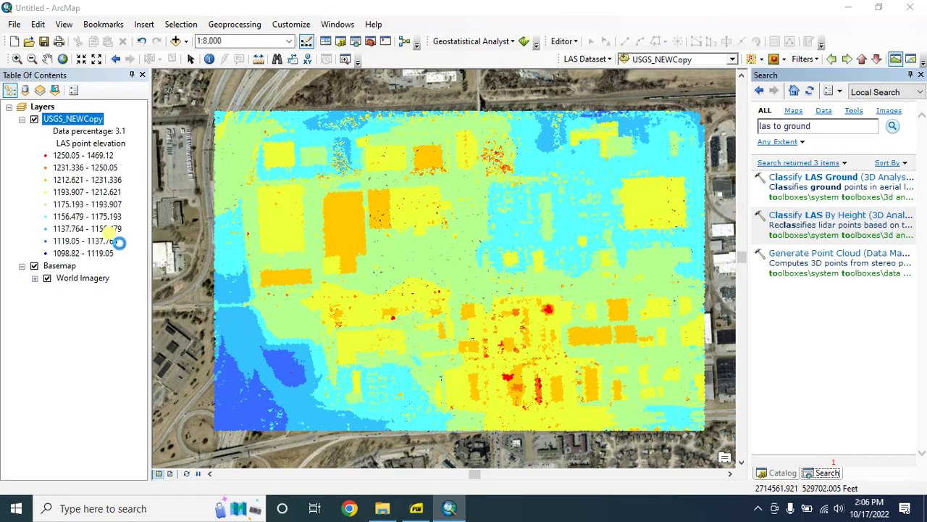
{"action": "left_click", "coordinate": [287, 143]}
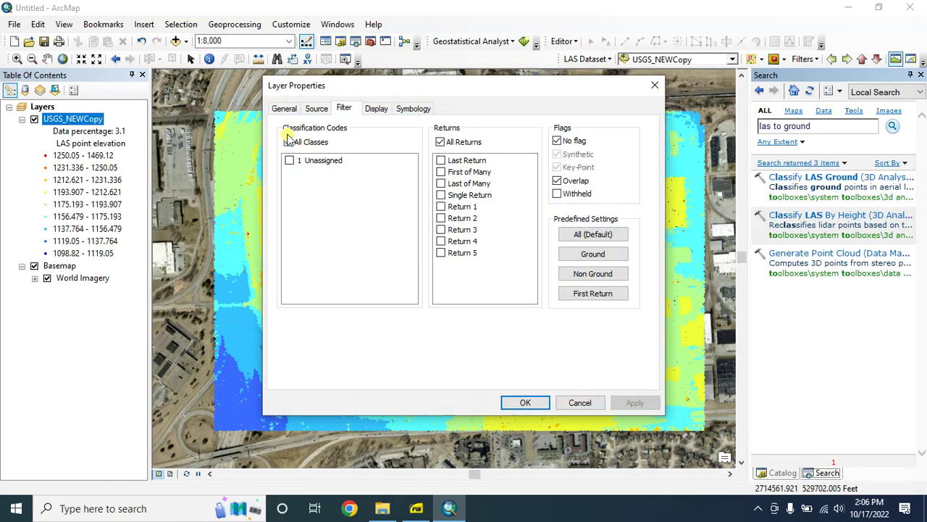
{"action": "left_click", "coordinate": [440, 142]}
{"action": "left_click", "coordinate": [538, 407]}
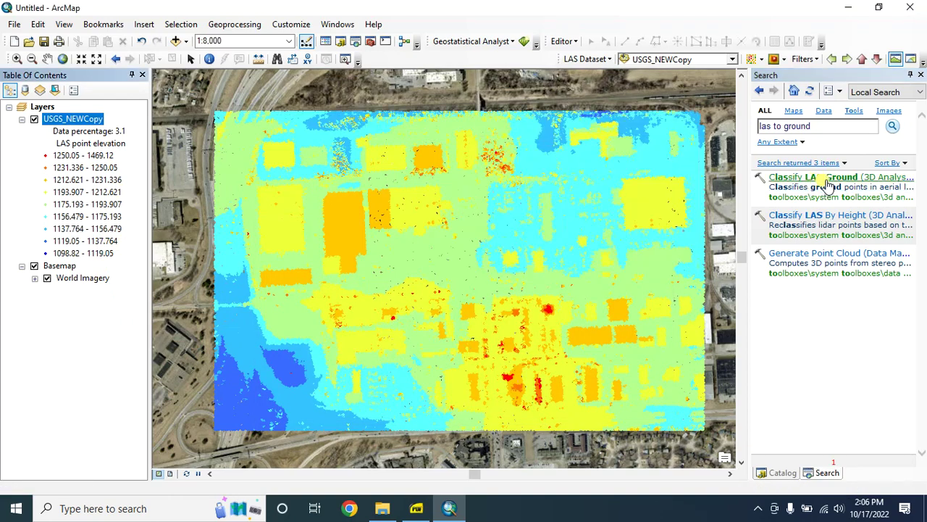
- Run Classify LAS Ground on USGS_NEWCopy with the STANDARD method
{"action": "left_click", "coordinate": [826, 181]}
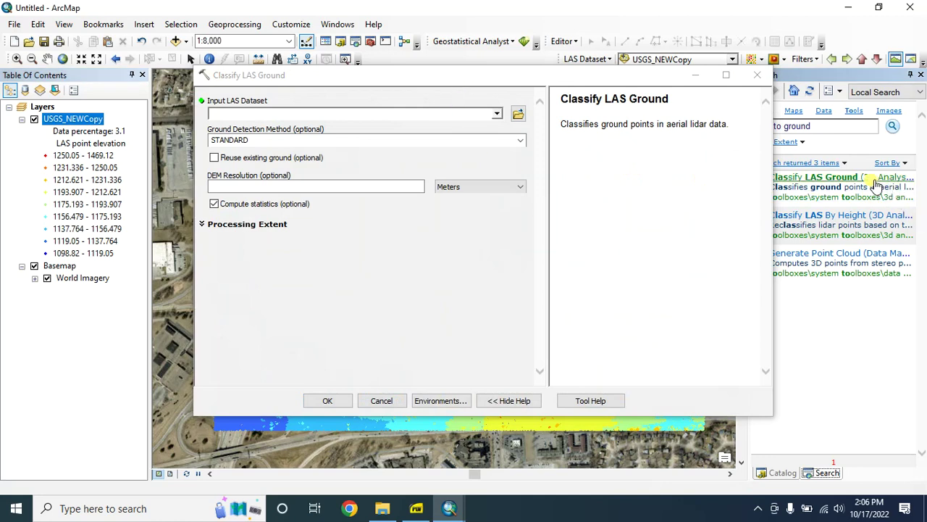
{"action": "left_click_drag", "start_coordinate": [442, 72], "coordinate": [404, 74]}
{"action": "left_click", "coordinate": [459, 114]}
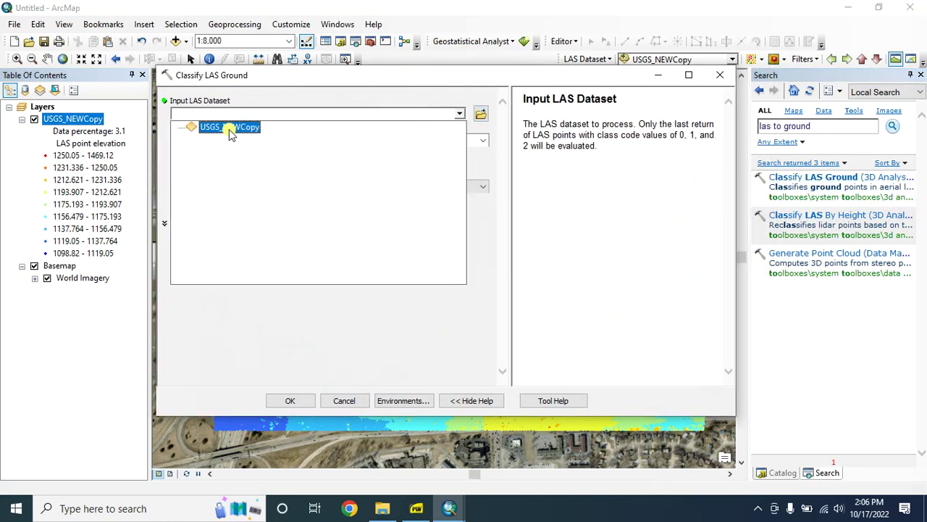
{"action": "left_click", "coordinate": [229, 127]}
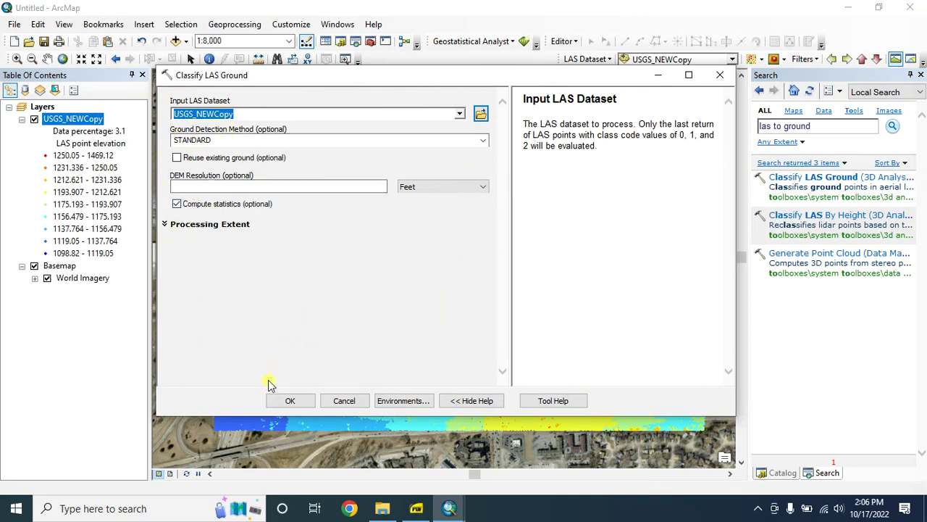
{"action": "left_click", "coordinate": [289, 401]}
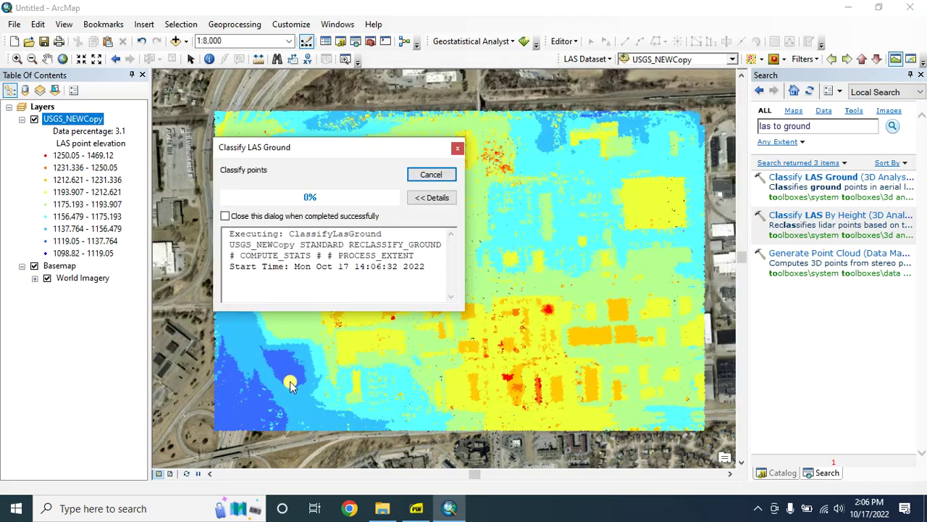
{"action": "left_click", "coordinate": [457, 149]}
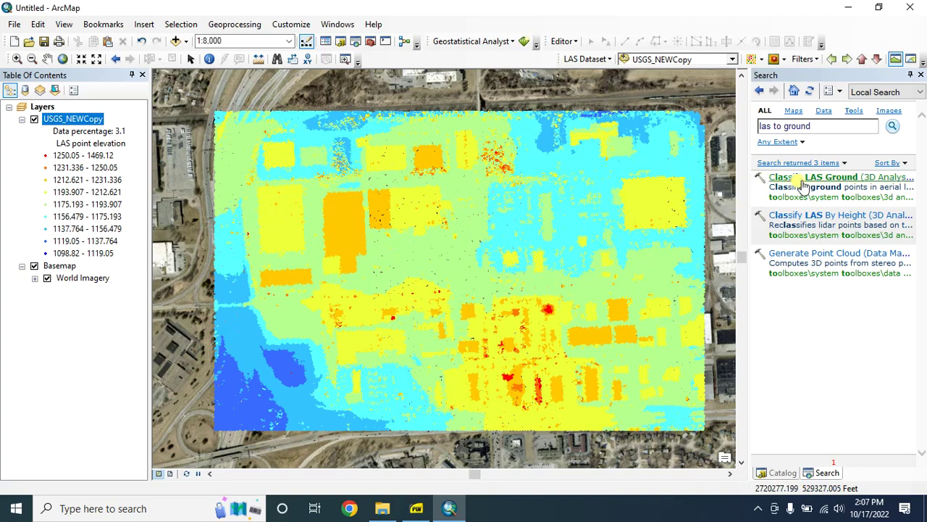
{"action": "left_click_drag", "start_coordinate": [762, 185], "coordinate": [509, 161]}
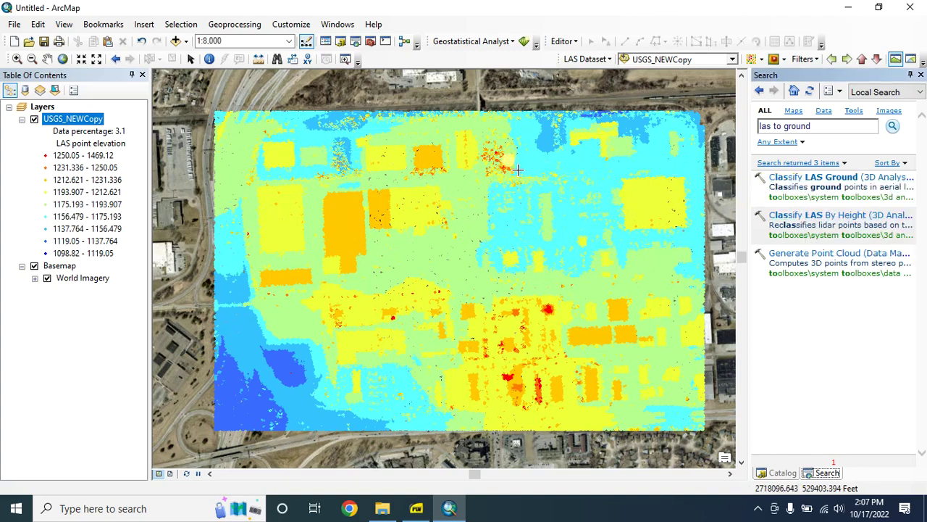
{"action": "left_click_drag", "start_coordinate": [523, 124], "coordinate": [597, 148]}
{"action": "left_click", "coordinate": [641, 121]}
{"action": "left_click_drag", "start_coordinate": [641, 122], "coordinate": [595, 136]}
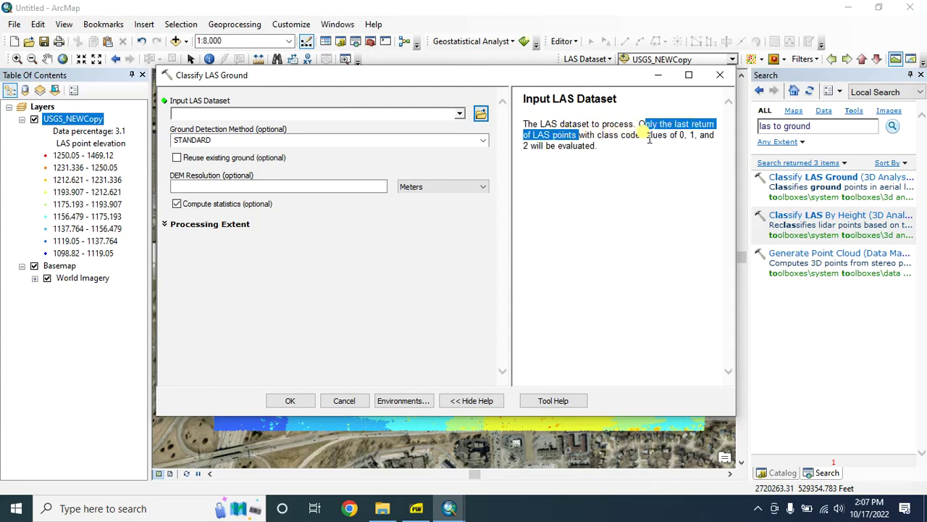
{"action": "left_click_drag", "start_coordinate": [679, 135], "coordinate": [715, 135]}
{"action": "left_click_drag", "start_coordinate": [534, 135], "coordinate": [598, 147]}
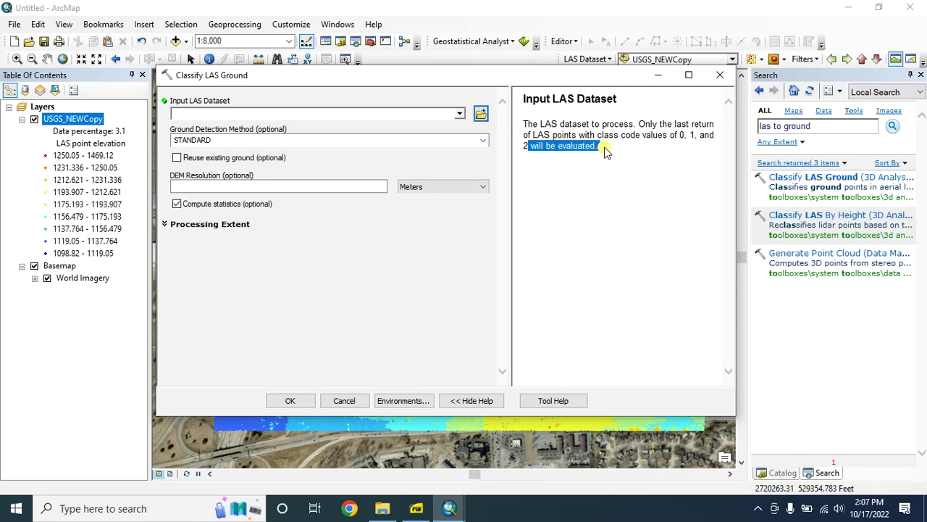
{"action": "left_click", "coordinate": [692, 85]}
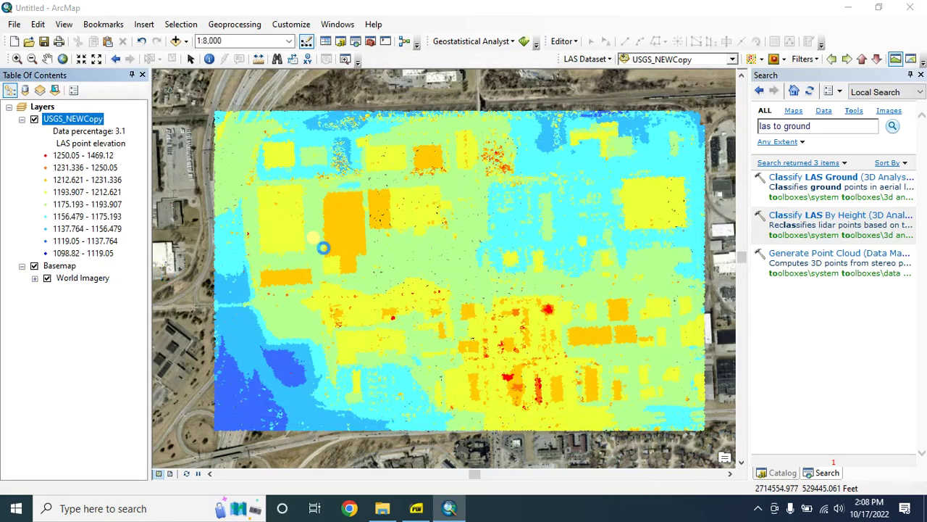
- Filter the USGS_NEWCopy layer to show only class 2 Ground points
{"action": "left_click_drag", "start_coordinate": [382, 92], "coordinate": [327, 85]}
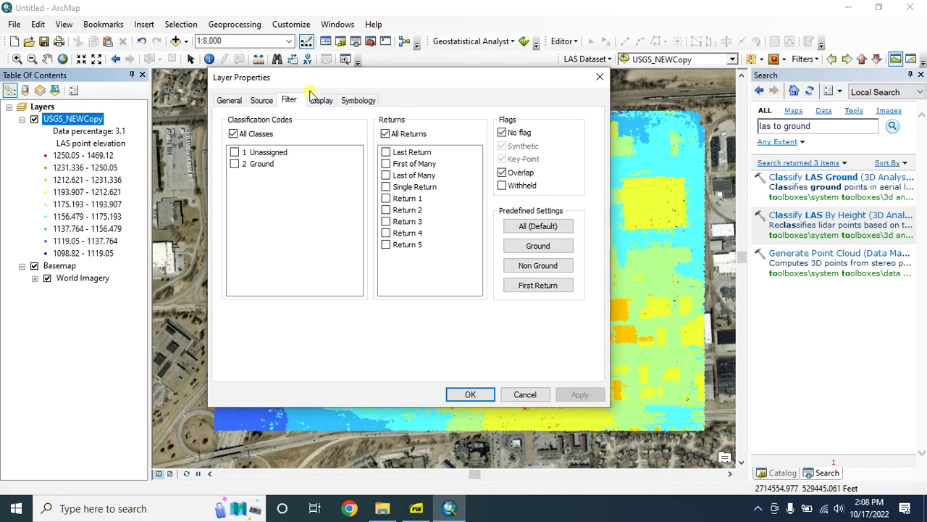
{"action": "left_click", "coordinate": [234, 164]}
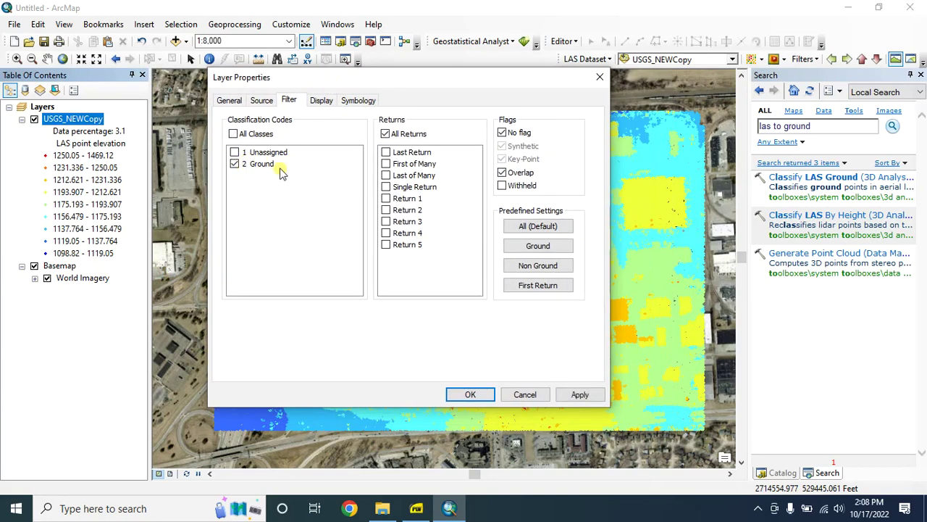
{"action": "left_click_drag", "start_coordinate": [311, 85], "coordinate": [329, 88]}
{"action": "left_click", "coordinate": [597, 394]}
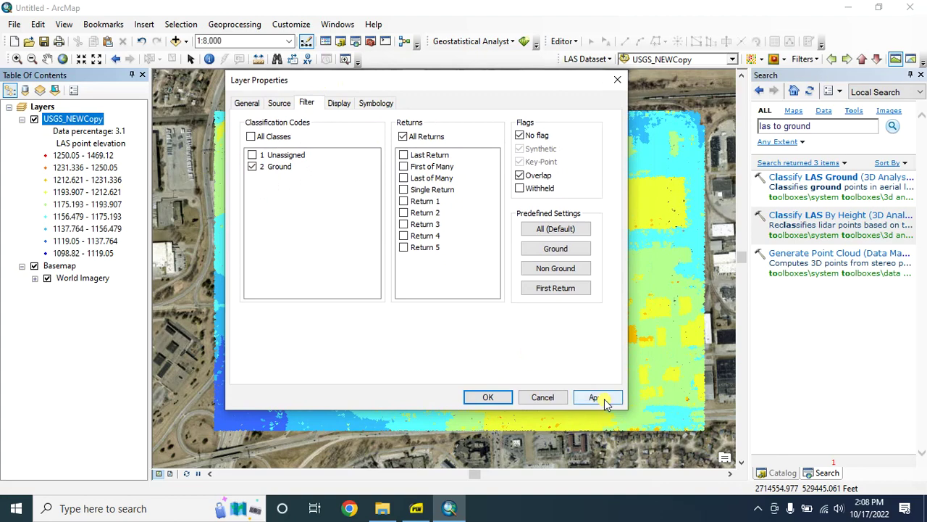
{"action": "left_click", "coordinate": [487, 397]}
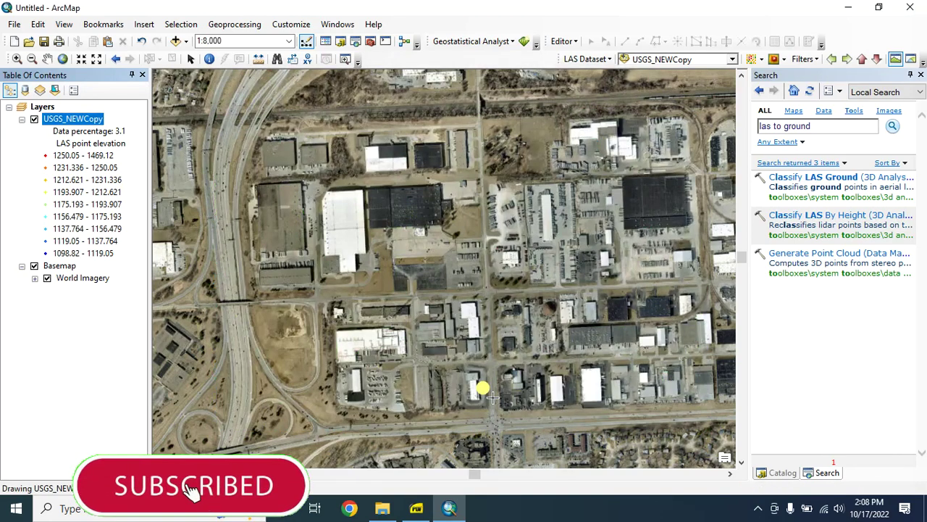
- Zoom in on the filtered ground points
{"action": "left_click", "coordinate": [289, 165]}
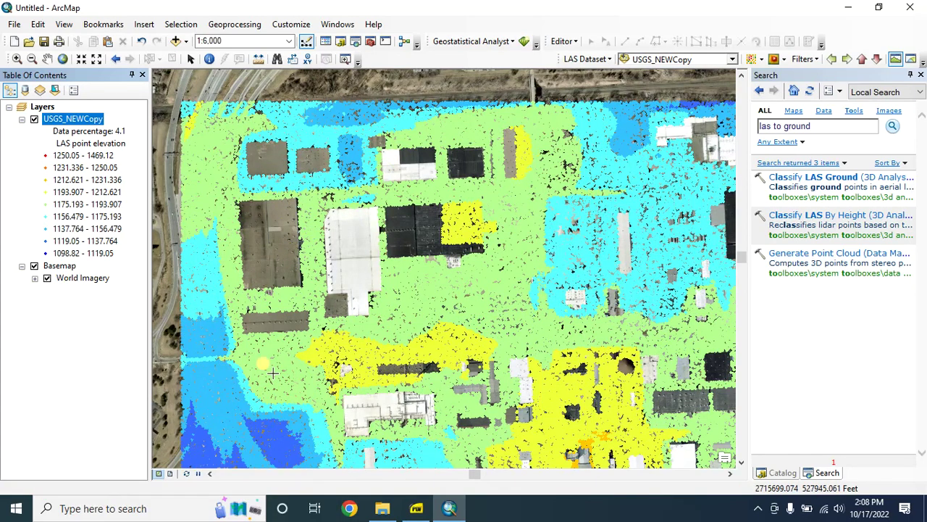
{"action": "scroll", "coordinate": [430, 209], "scroll_direction": "up", "scroll_amount": 1}
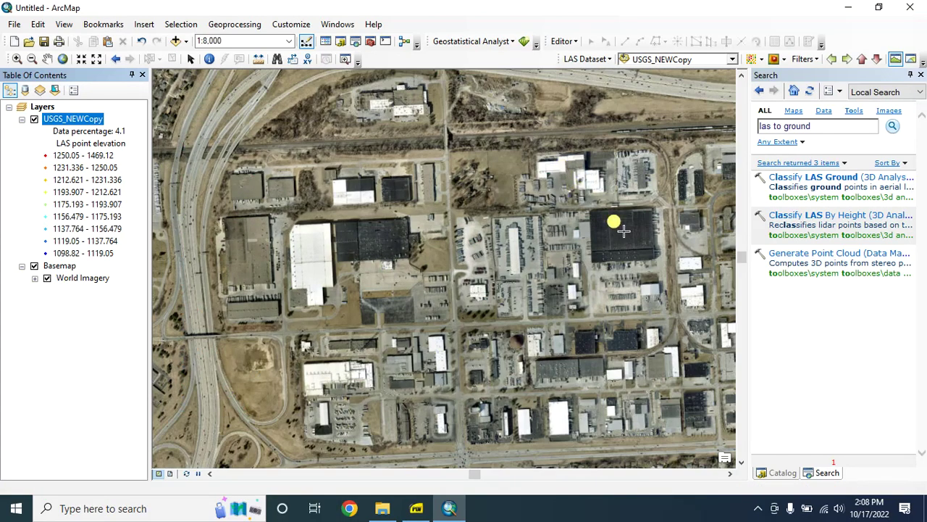
{"action": "scroll", "coordinate": [397, 315], "scroll_direction": "up", "scroll_amount": 2}
- Go to Bookmark 1 and zoom in to inspect ground points around the building roofs
{"action": "left_click", "coordinate": [102, 24]}
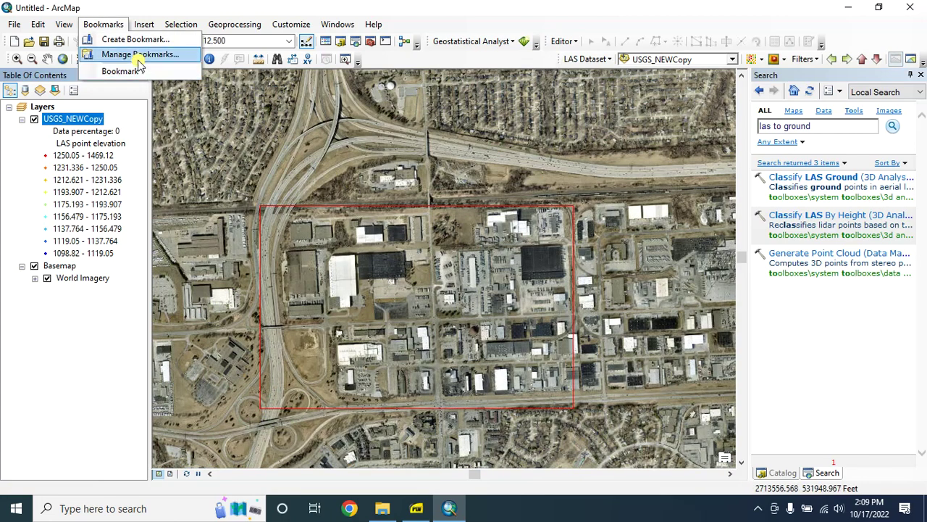
{"action": "left_click", "coordinate": [114, 25]}
{"action": "left_click", "coordinate": [114, 24]}
{"action": "left_click", "coordinate": [116, 71]}
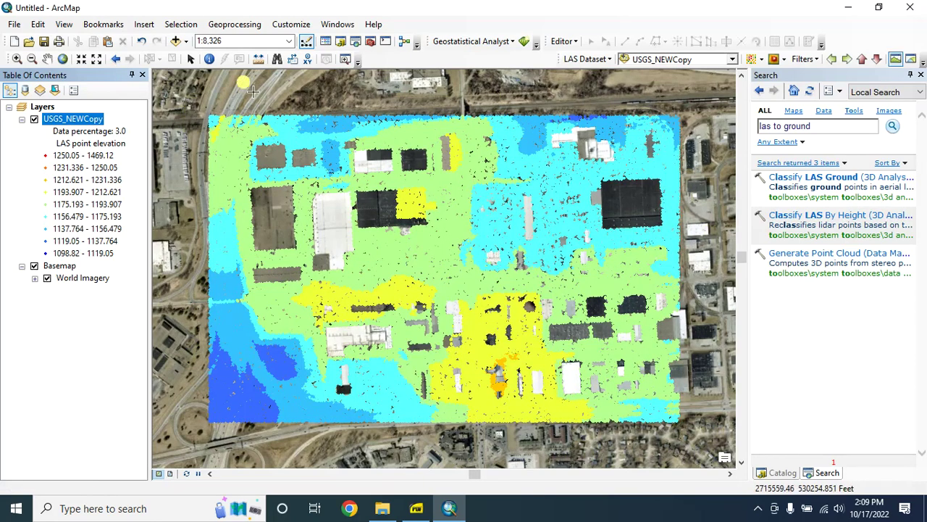
{"action": "scroll", "coordinate": [416, 199], "scroll_direction": "up", "scroll_amount": 2}
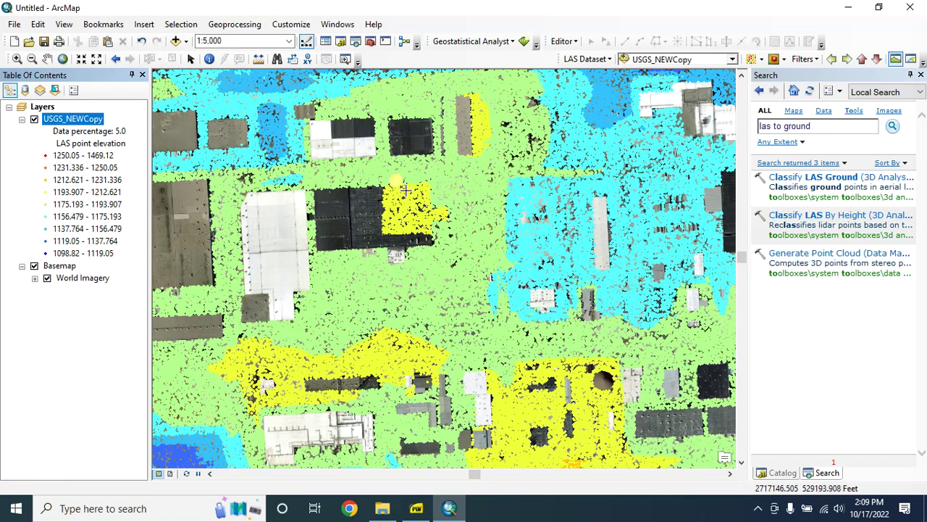
{"action": "scroll", "coordinate": [417, 198], "scroll_direction": "up", "scroll_amount": 2}
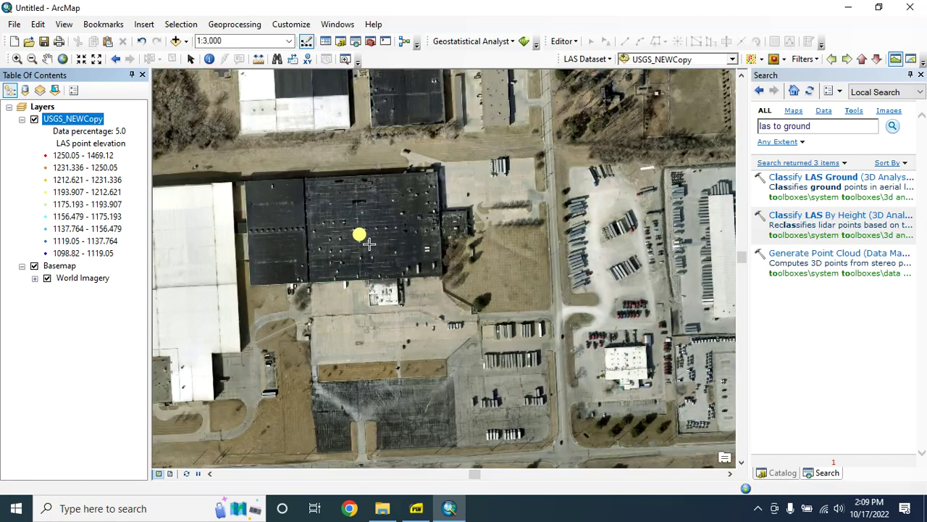
{"action": "scroll", "coordinate": [384, 217], "scroll_direction": "down", "scroll_amount": 3}
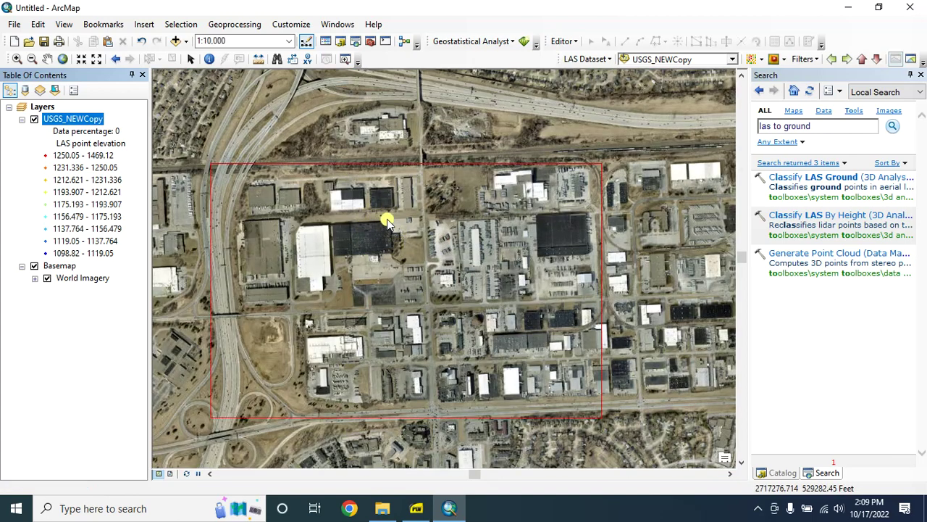
{"action": "scroll", "coordinate": [356, 261], "scroll_direction": "up", "scroll_amount": 2}
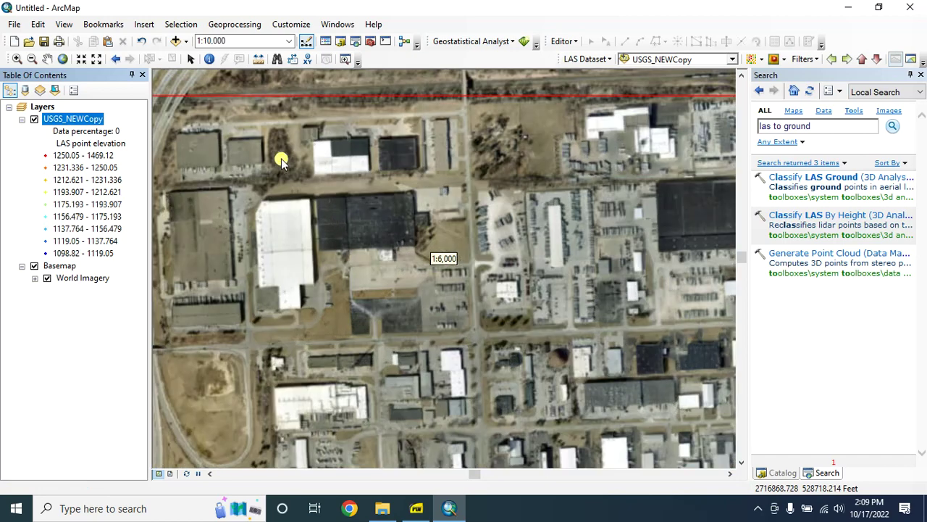